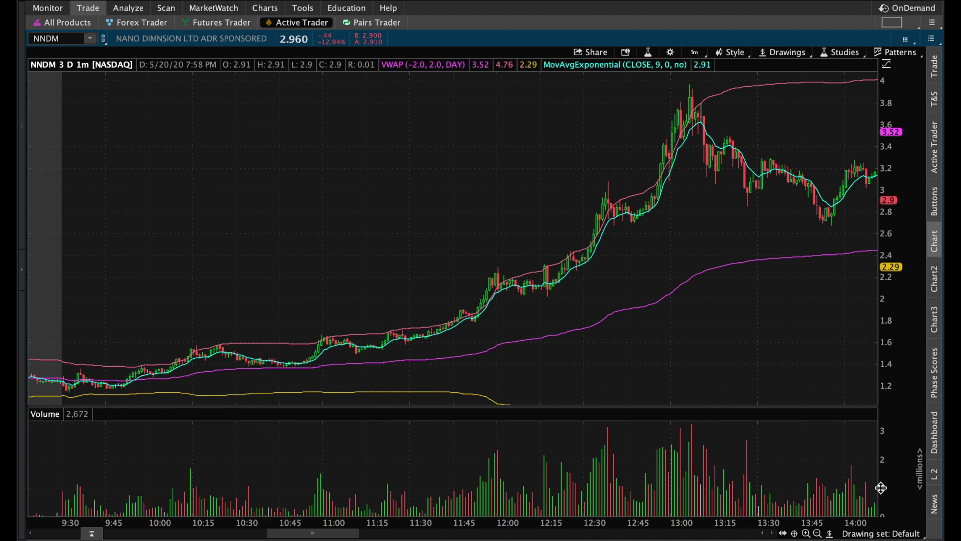
Draw a price level line across the Volume subgraph at about 504,000, starting at the 9:30 bar.
click(831, 534)
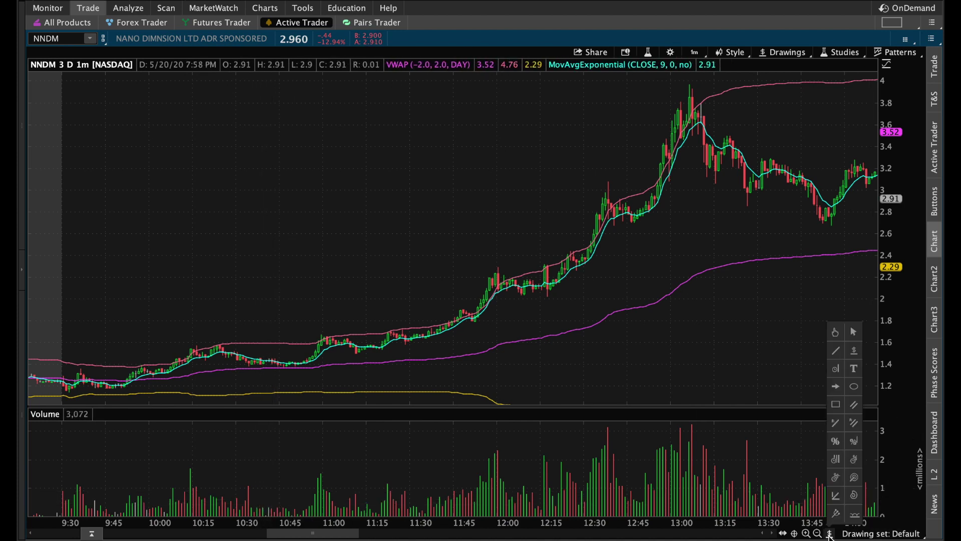
click(854, 353)
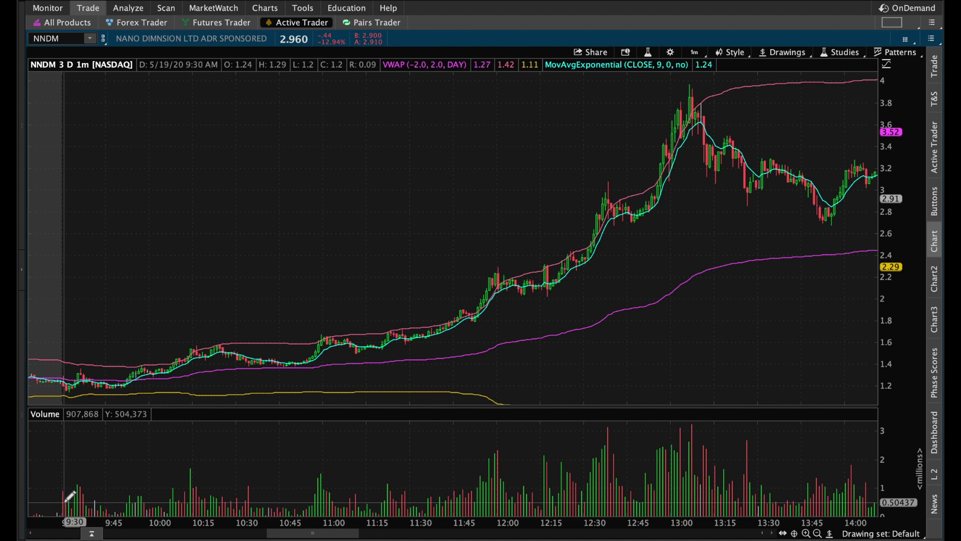
click(63, 502)
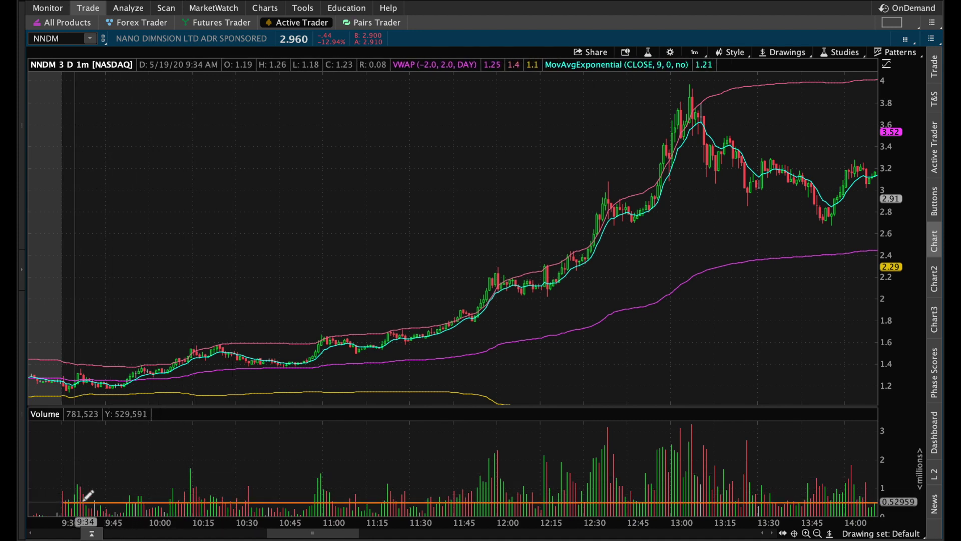
drag(133, 501, 137, 499)
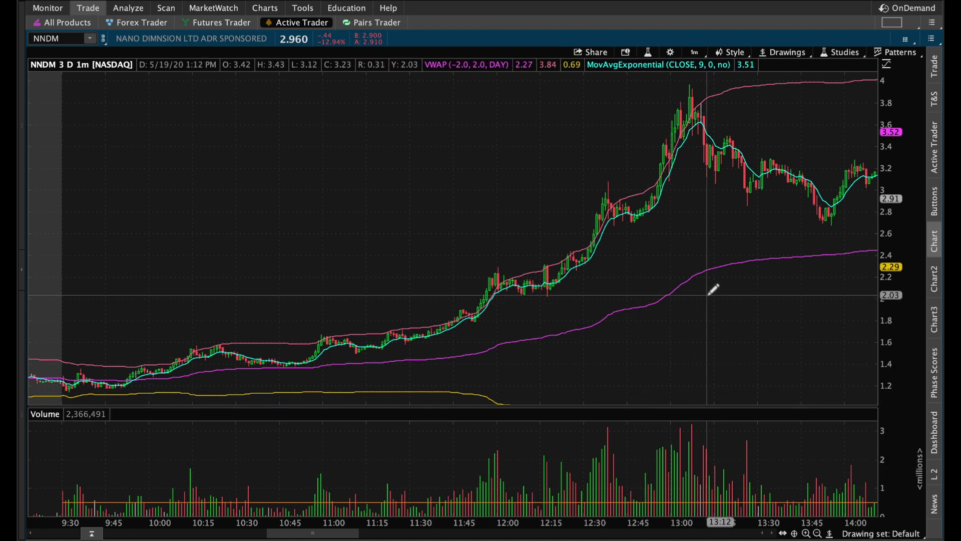
Set the begin point value of the price level line in the Volume subgraph to 500000.
right_click(152, 502)
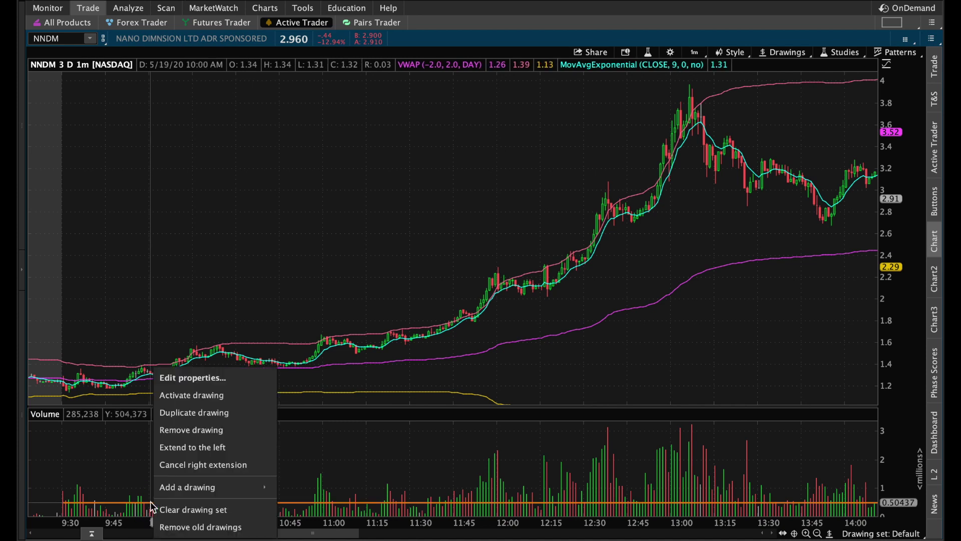
click(205, 383)
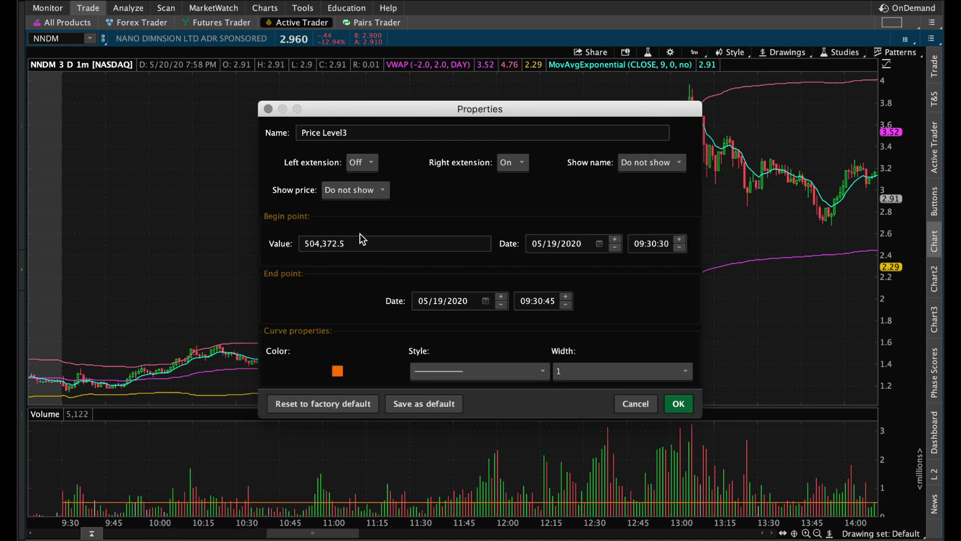
double_click(353, 244)
text(500000)
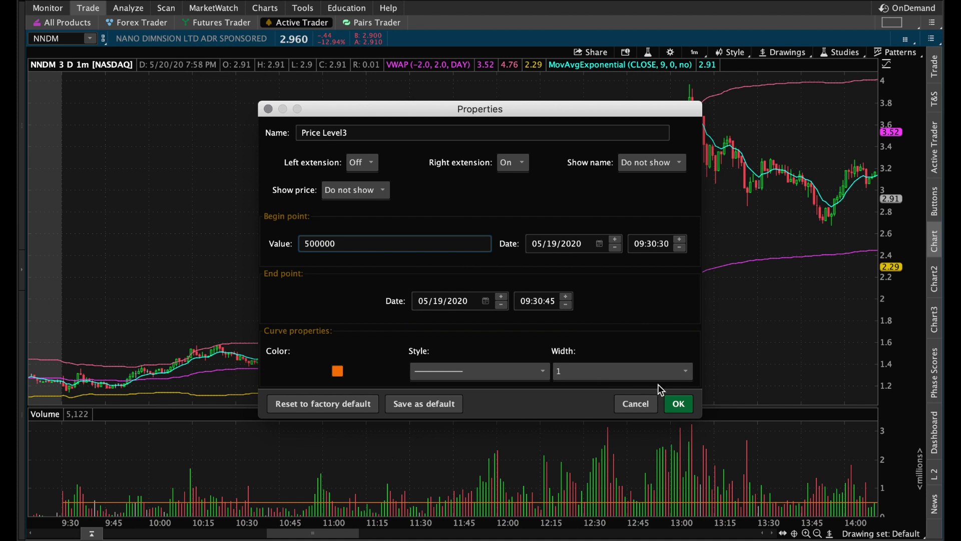
click(678, 403)
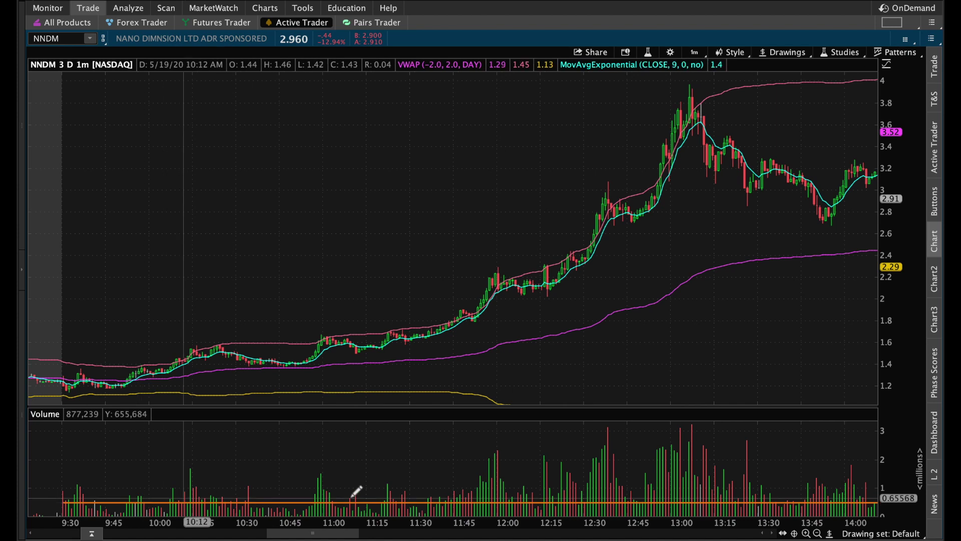
click(456, 501)
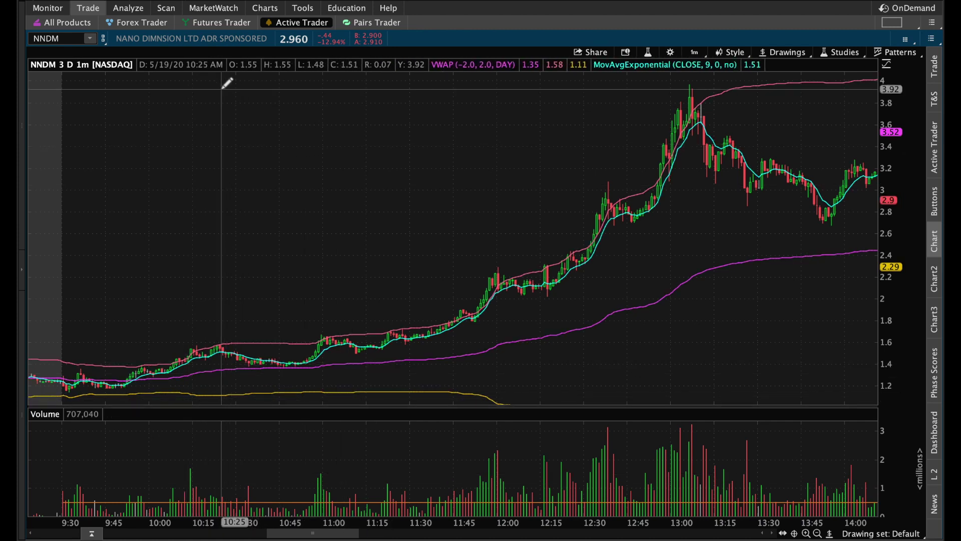
Go to the MarketWatch alerts and load the symbol NNDM.
click(215, 11)
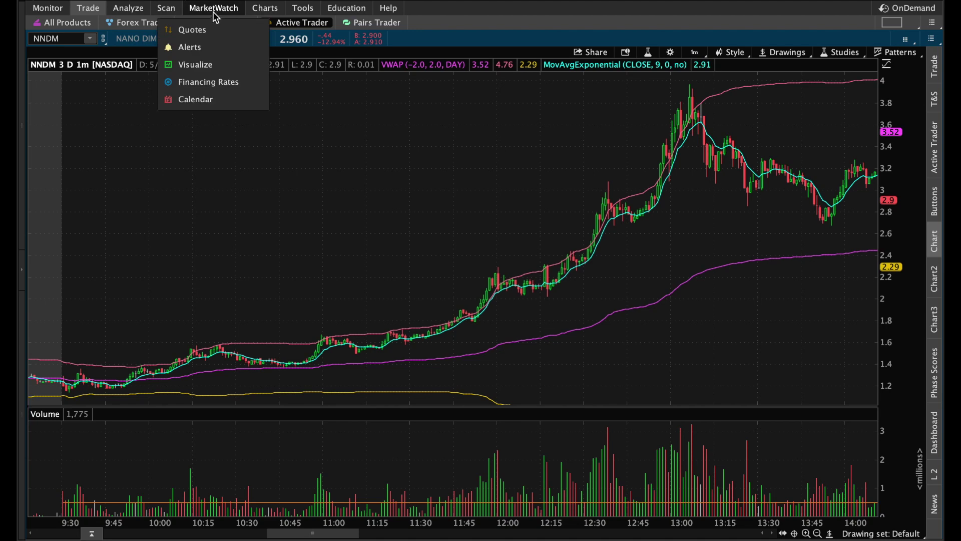
click(199, 47)
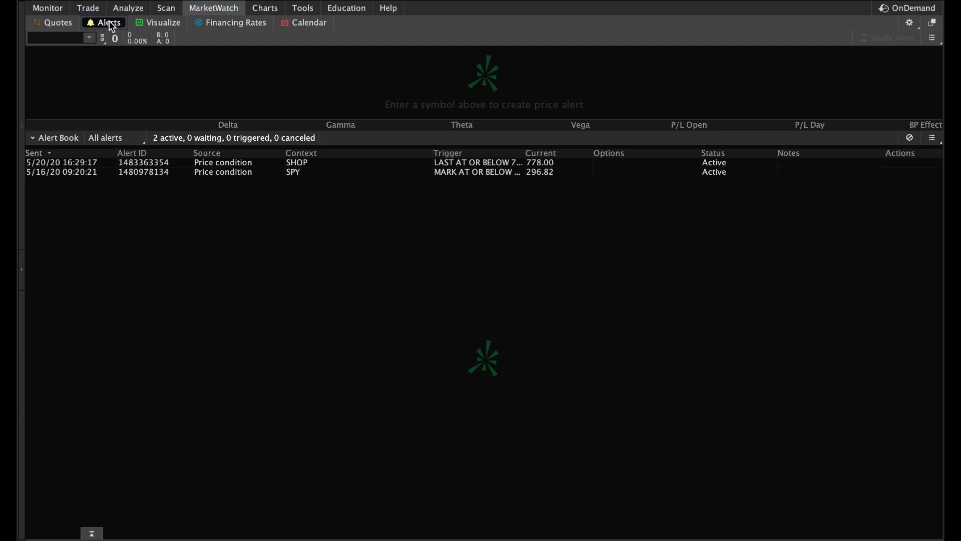
click(59, 36)
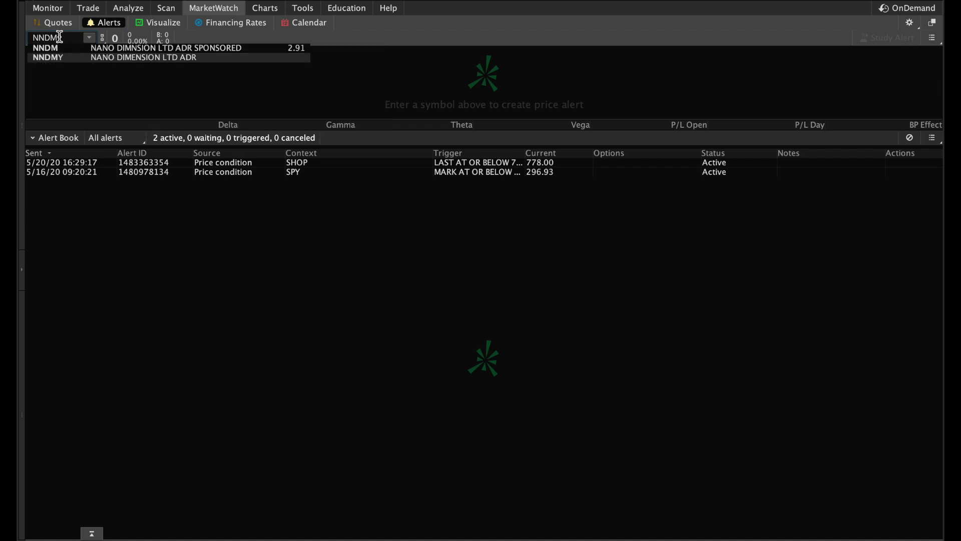
key(Return)
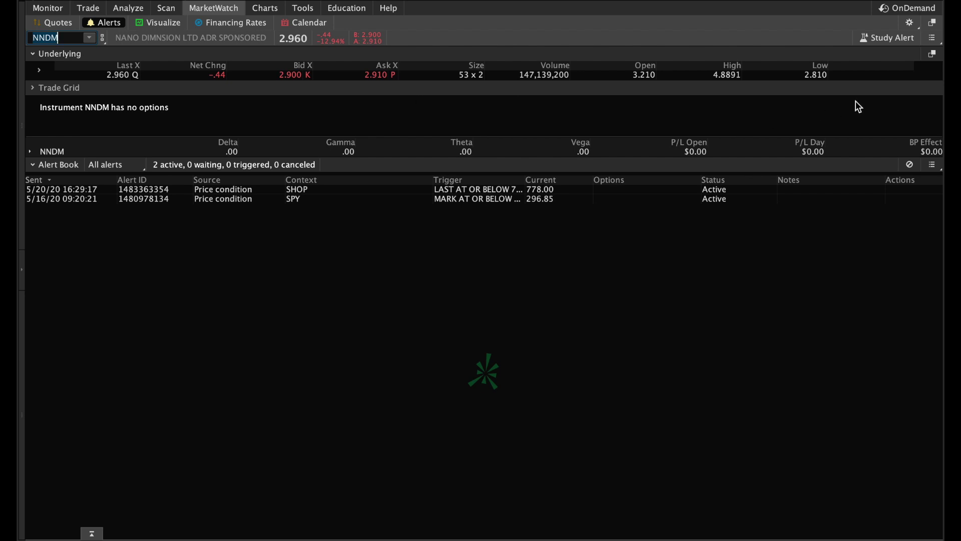
Start a study alert for NNDM with a 1 Min aggregation period.
click(890, 42)
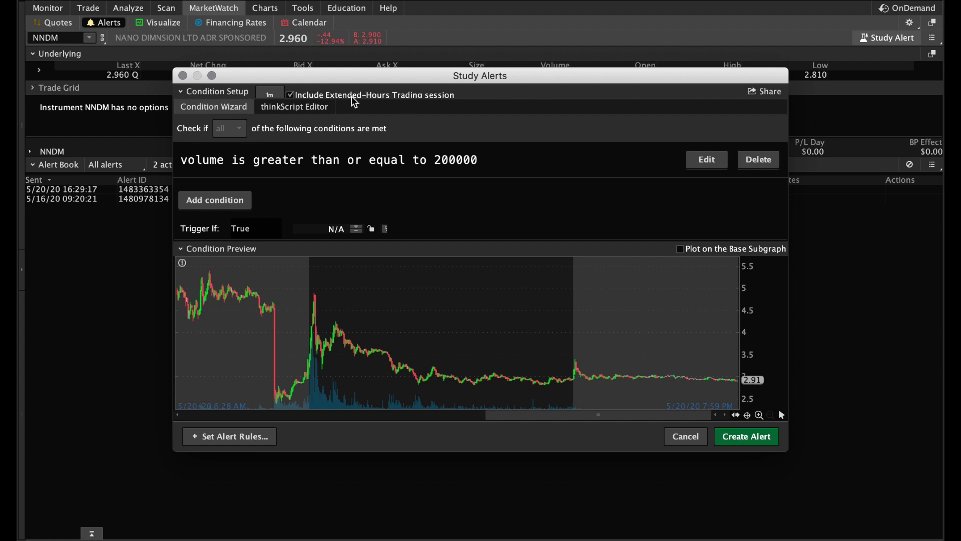
click(270, 95)
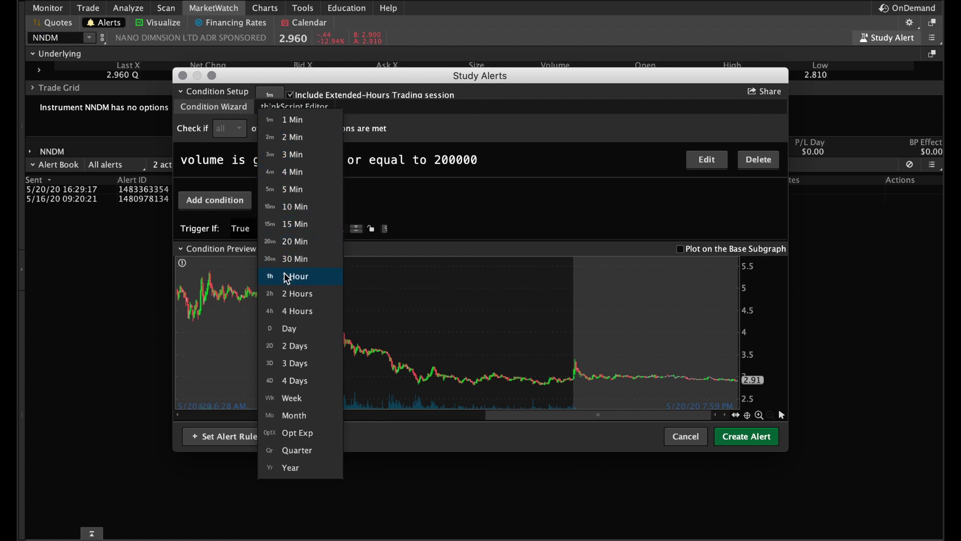
click(300, 128)
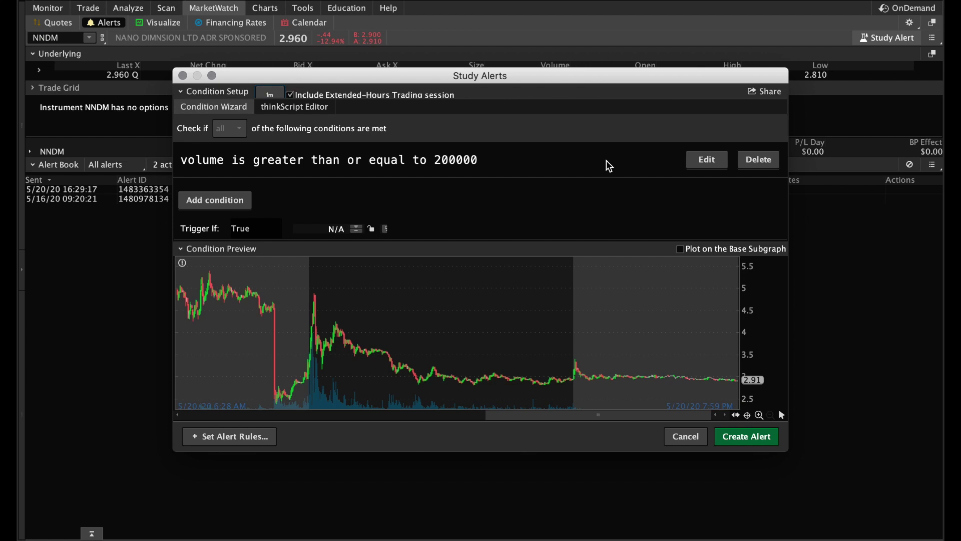
Edit the alert condition and choose the volume function as the quantity being compared.
click(707, 160)
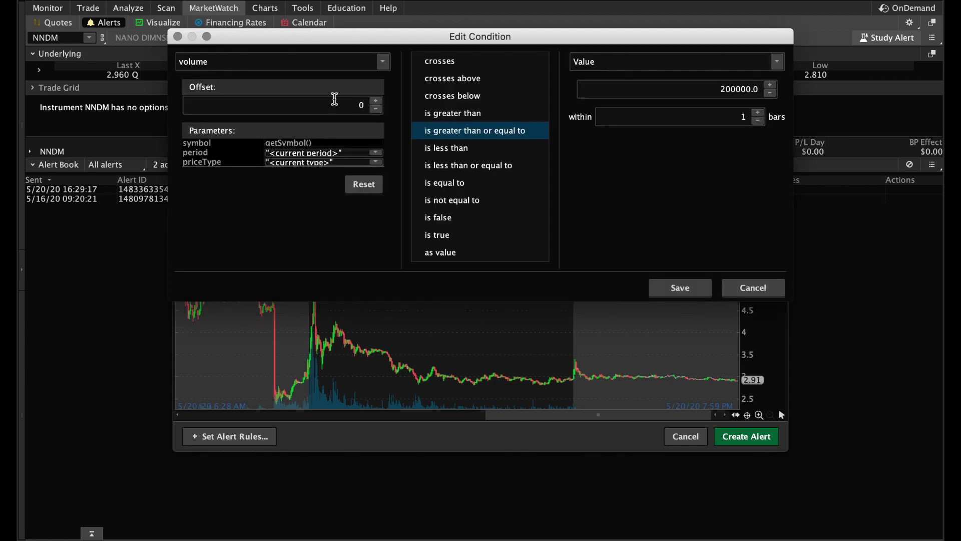
click(384, 62)
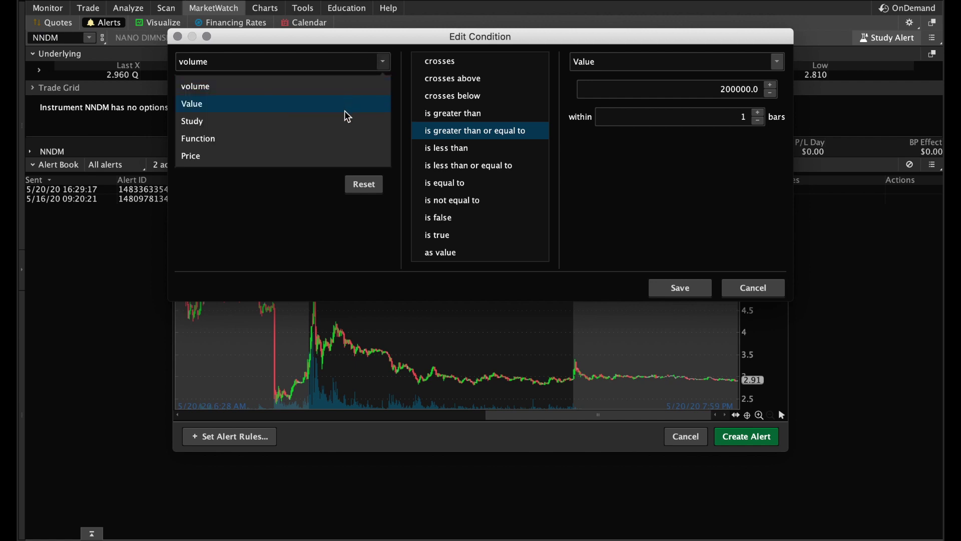
click(328, 161)
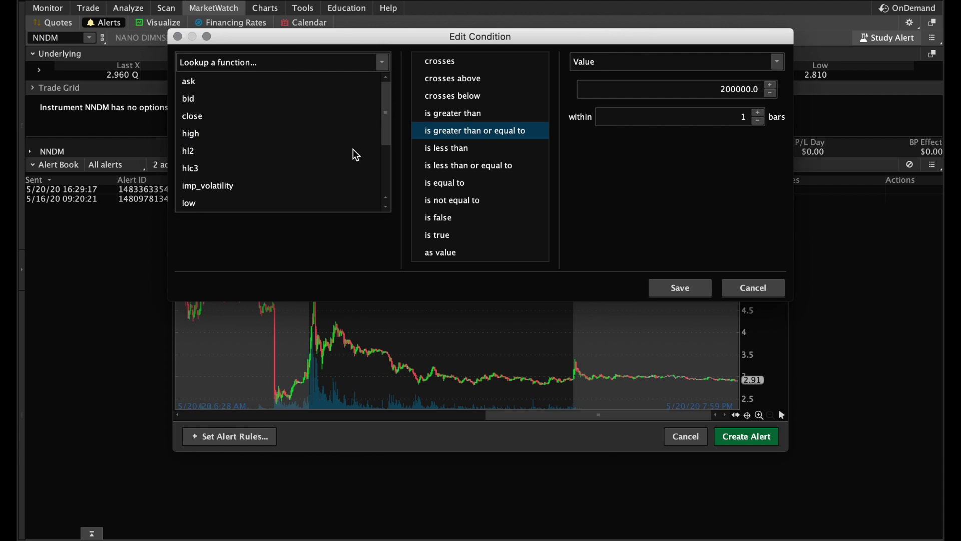
drag(387, 118, 382, 184)
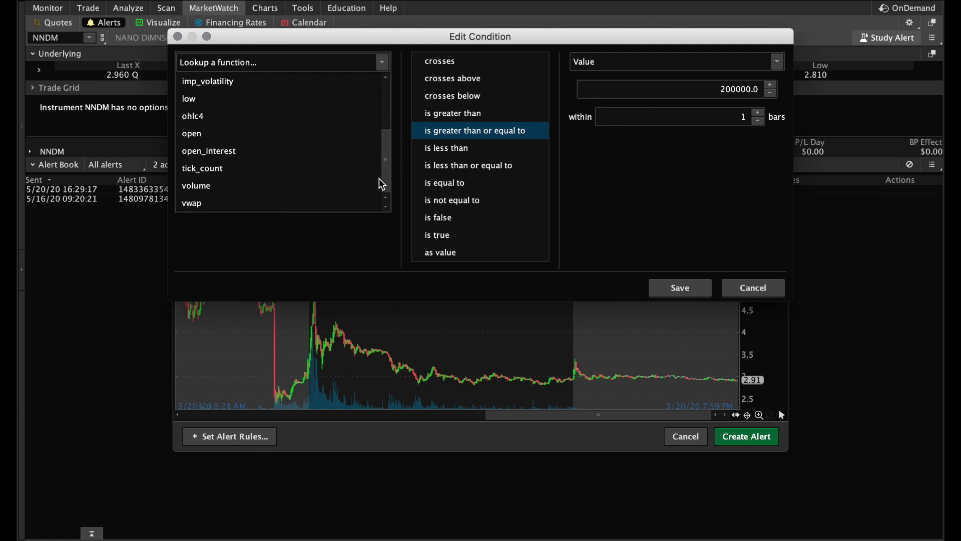
click(329, 188)
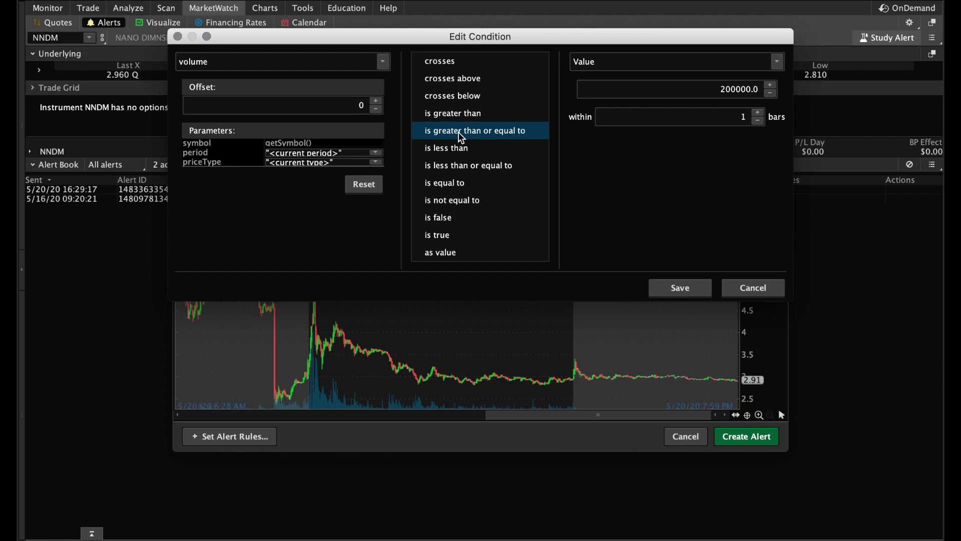
Compare the volume against a fixed Value of 490000, save the condition and create the alert.
click(777, 63)
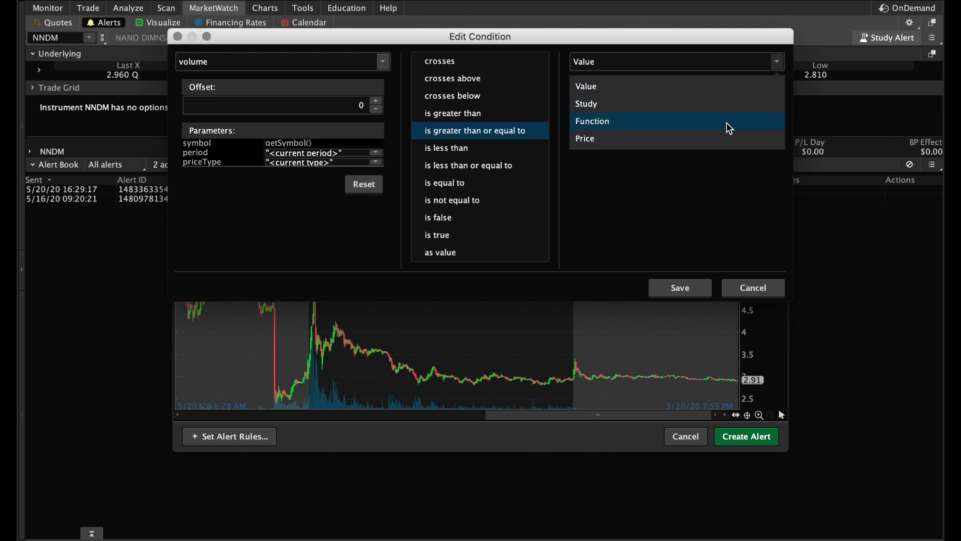
click(722, 92)
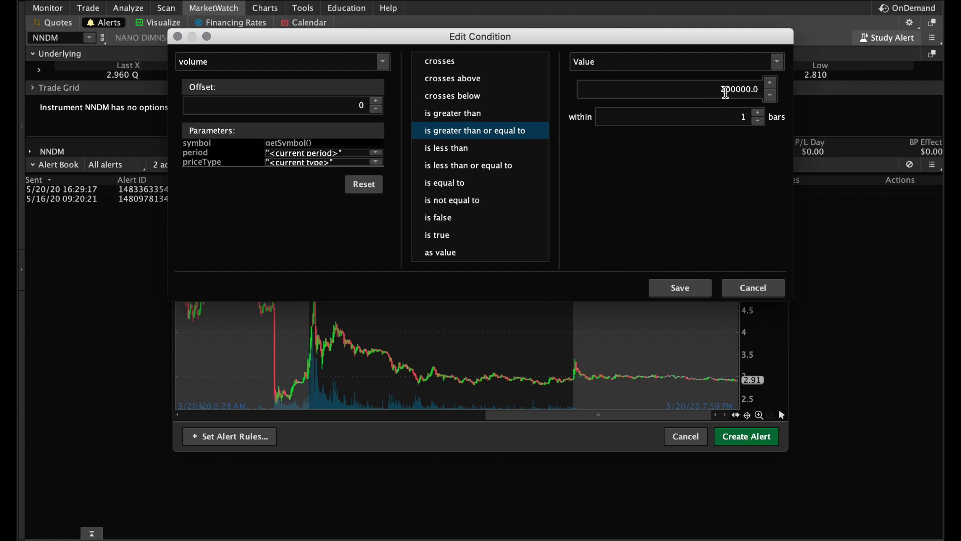
double_click(727, 93)
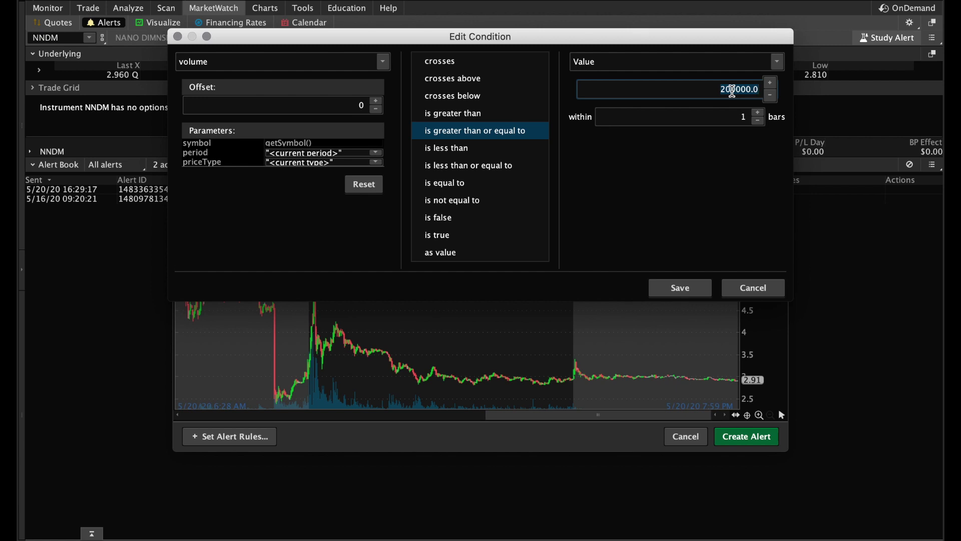
text(490000)
click(687, 291)
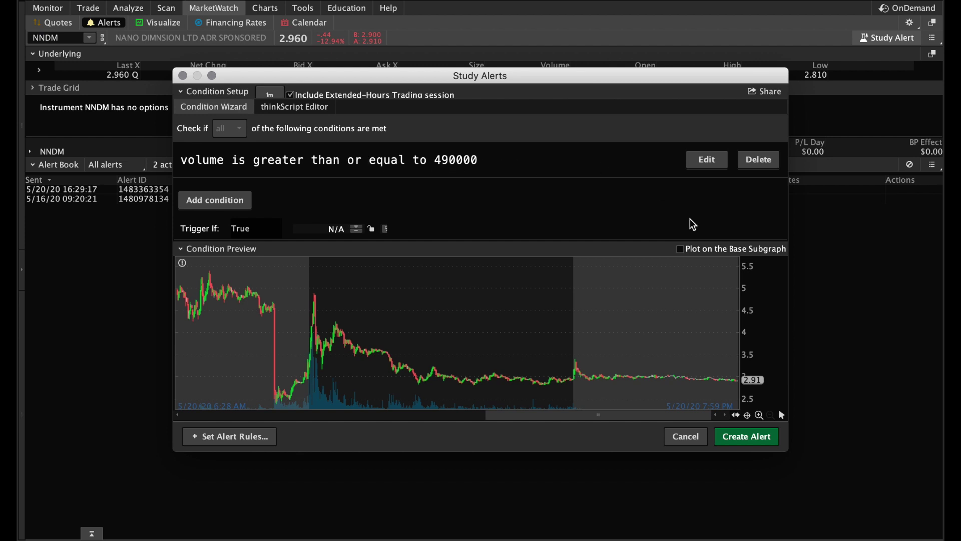
click(738, 444)
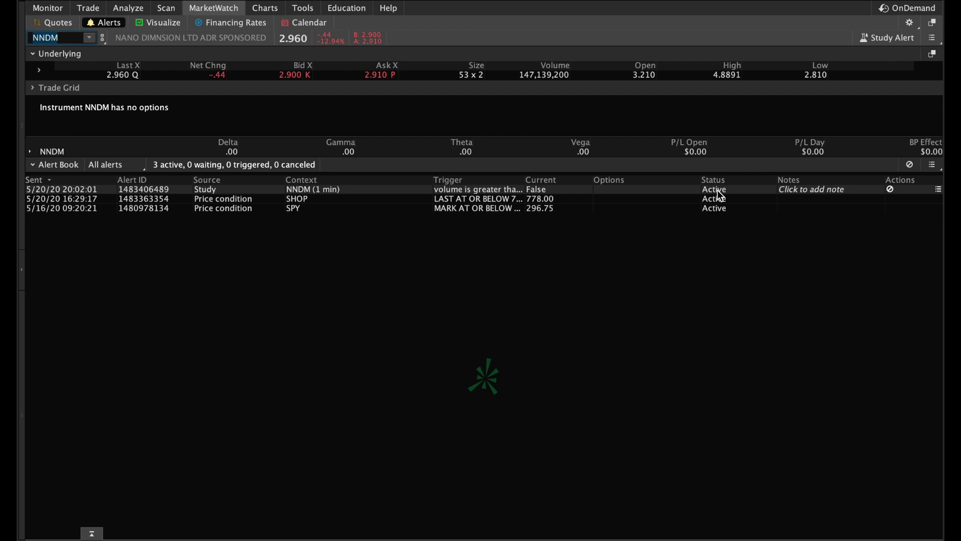
Cancel the active NNDM volume alert in the Alert Book and create it again from the canceled entry.
click(790, 189)
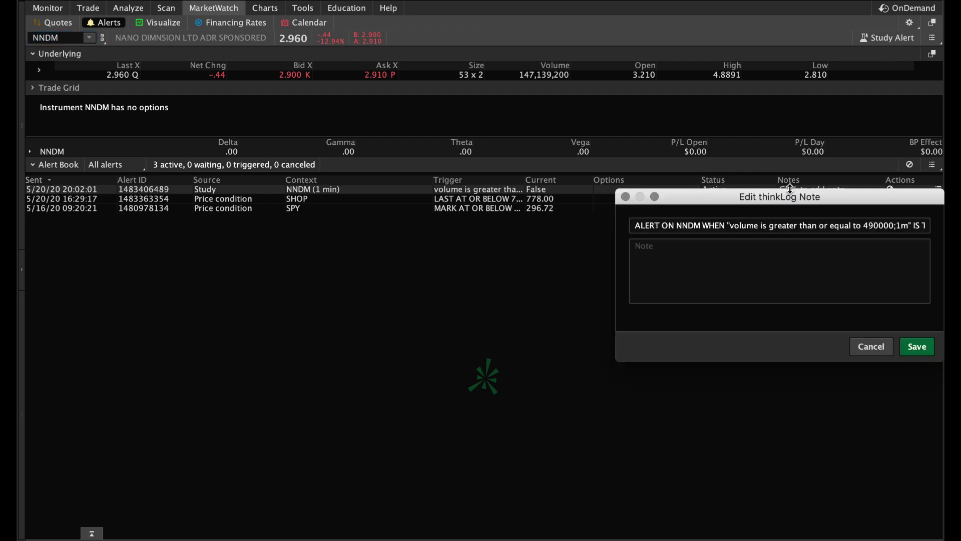
click(626, 198)
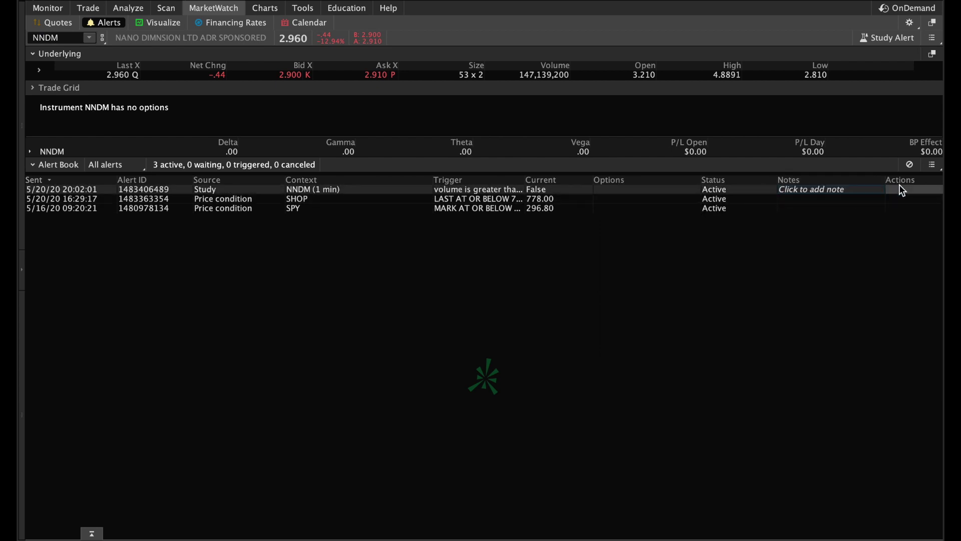
mouse_move(896, 192)
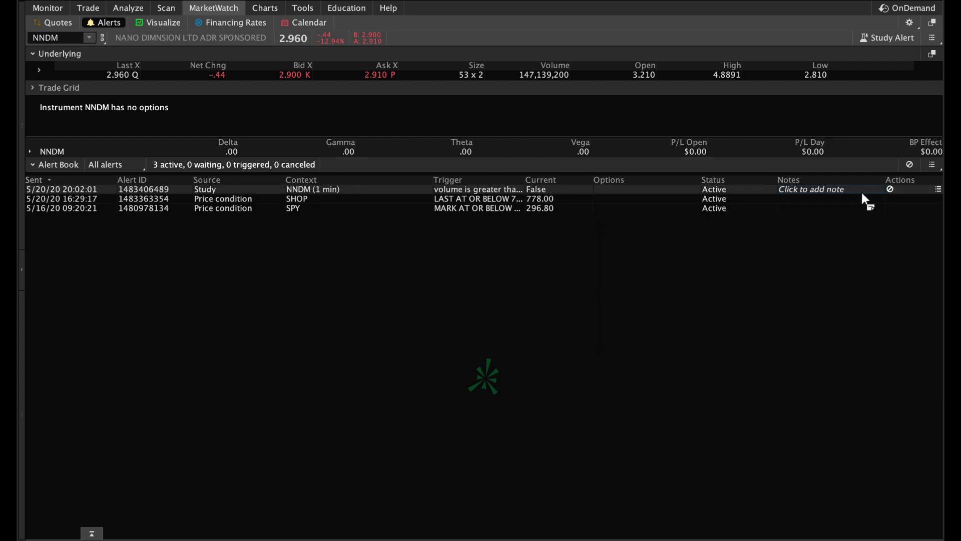
click(891, 189)
click(891, 190)
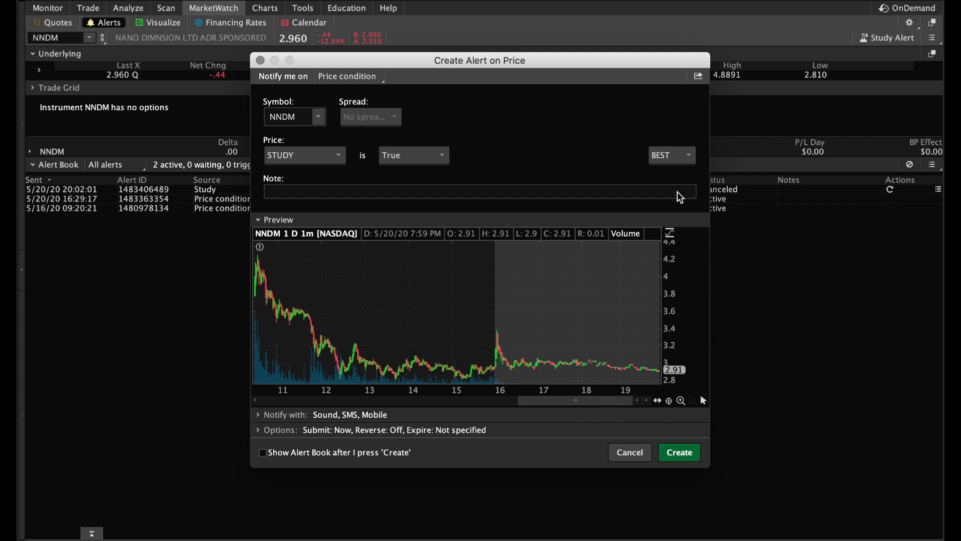
click(685, 459)
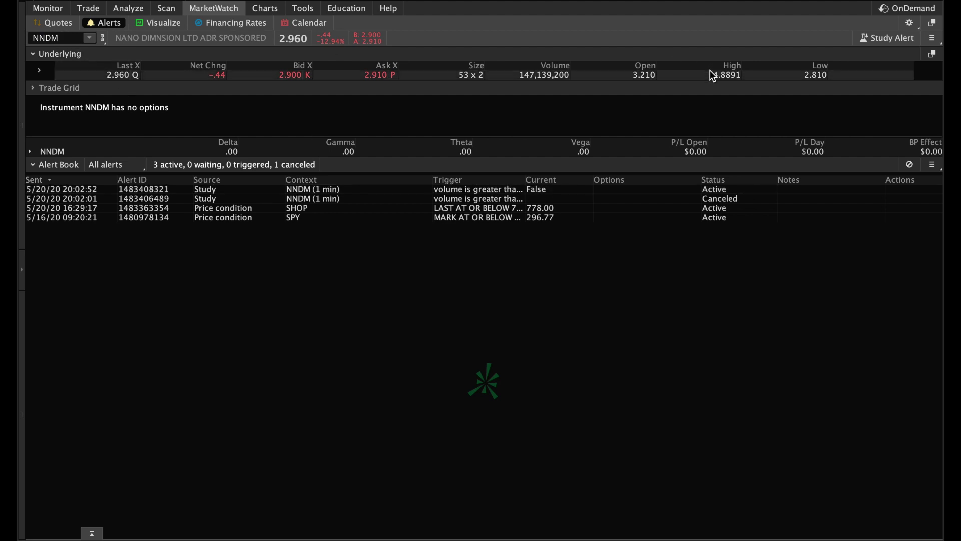
Create another NNDM study alert for 1-minute volume greater than or equal to 750000.
click(894, 39)
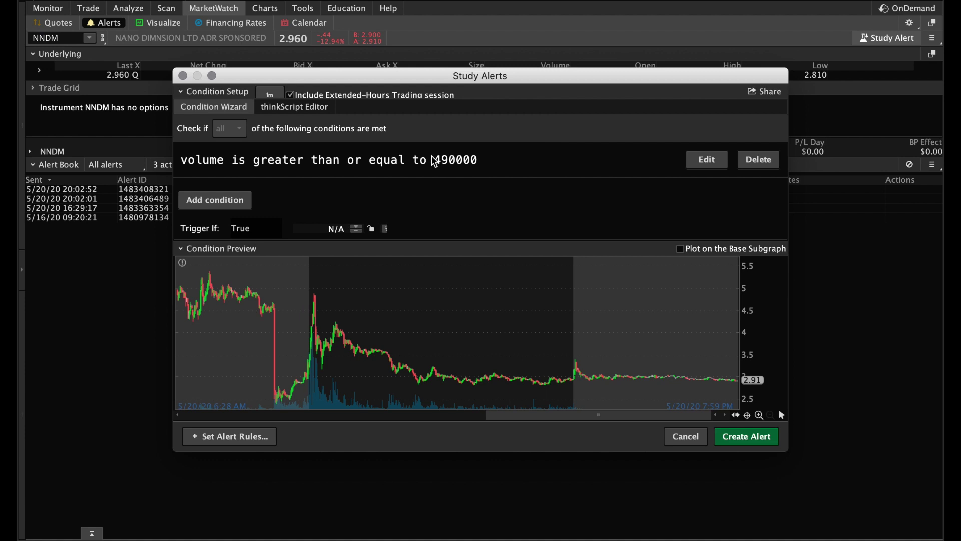
click(715, 165)
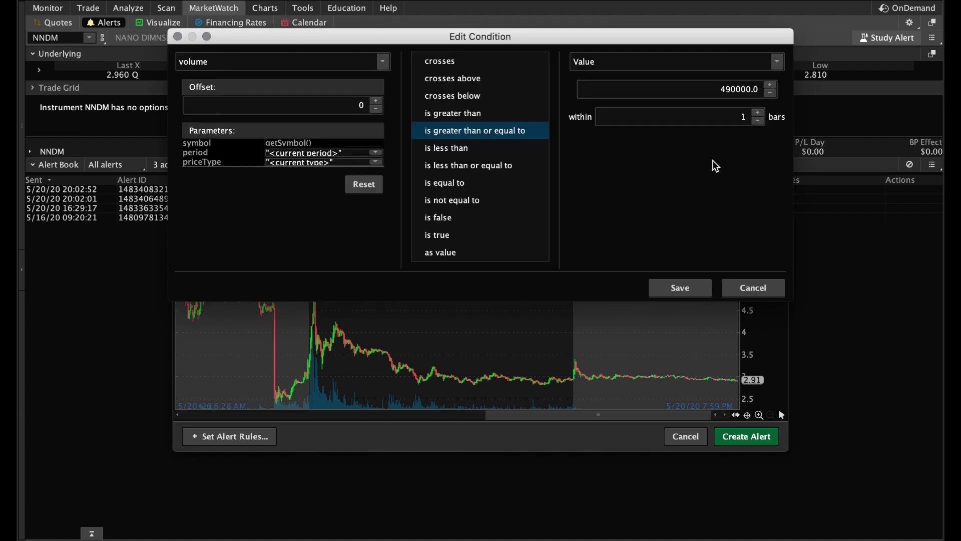
click(730, 90)
double_click(730, 90)
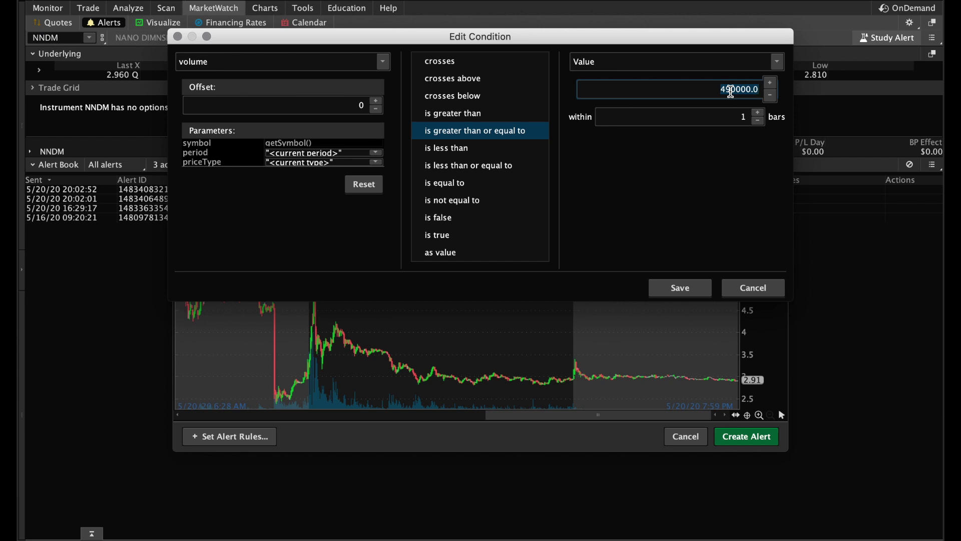
text(750000)
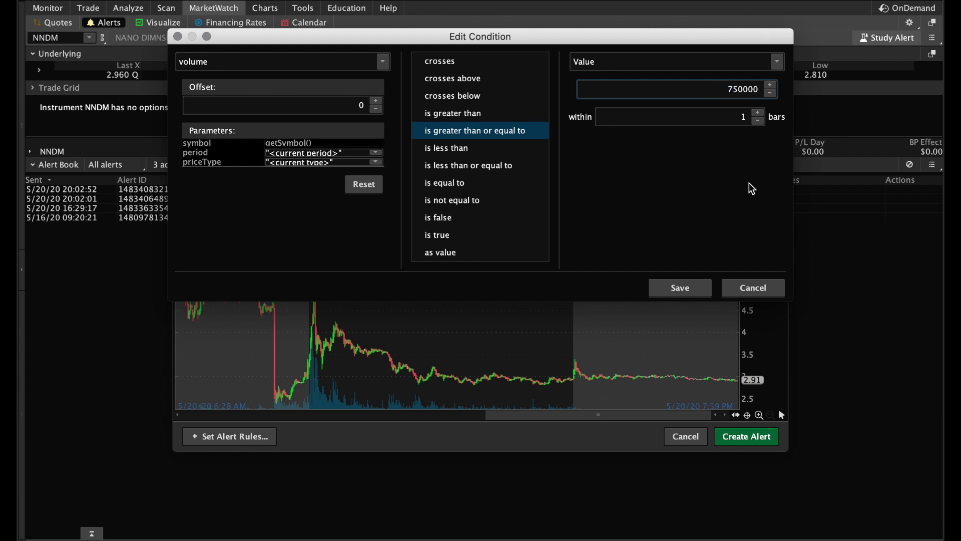
click(684, 289)
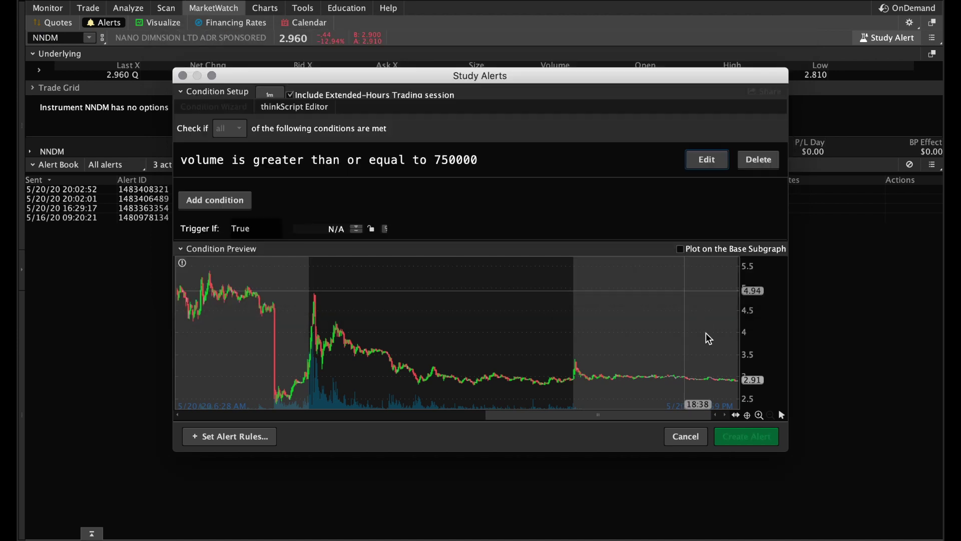
click(744, 441)
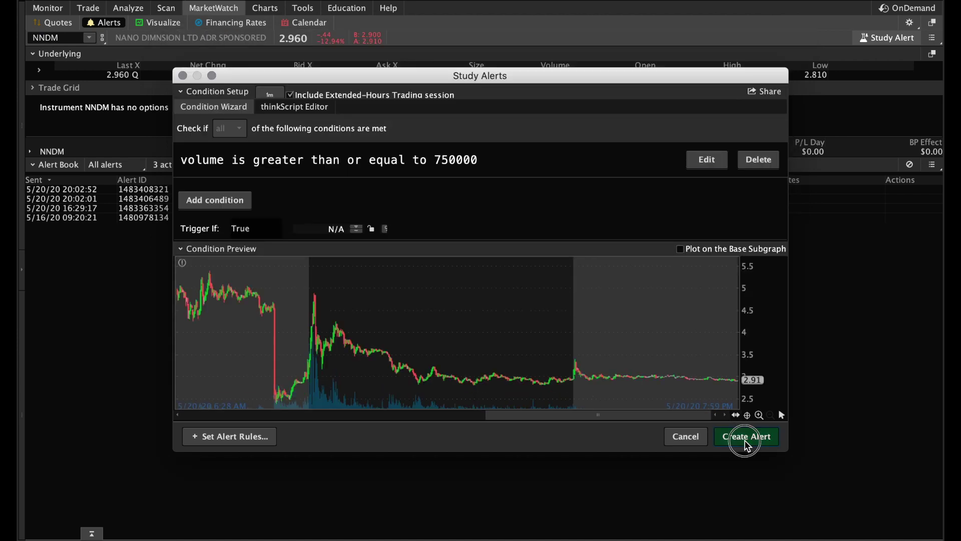
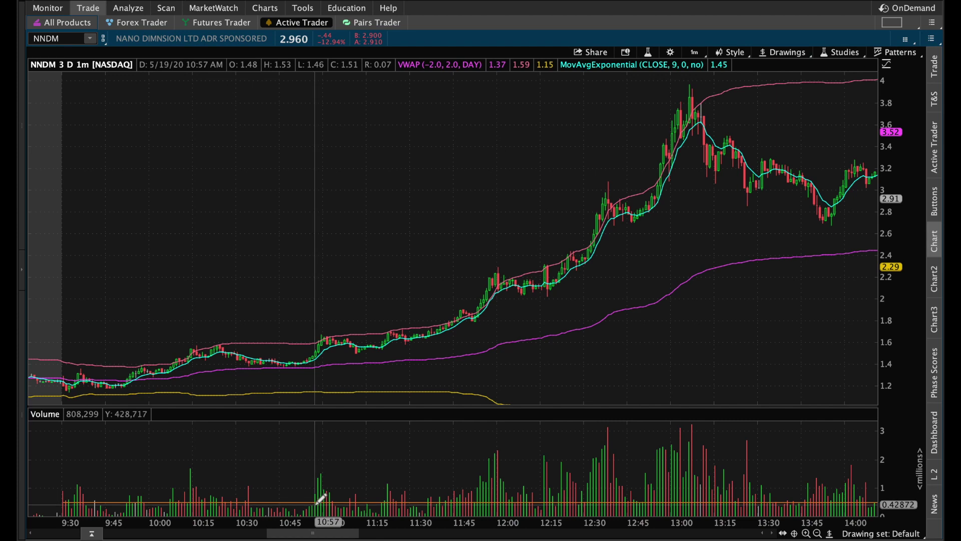
click(320, 502)
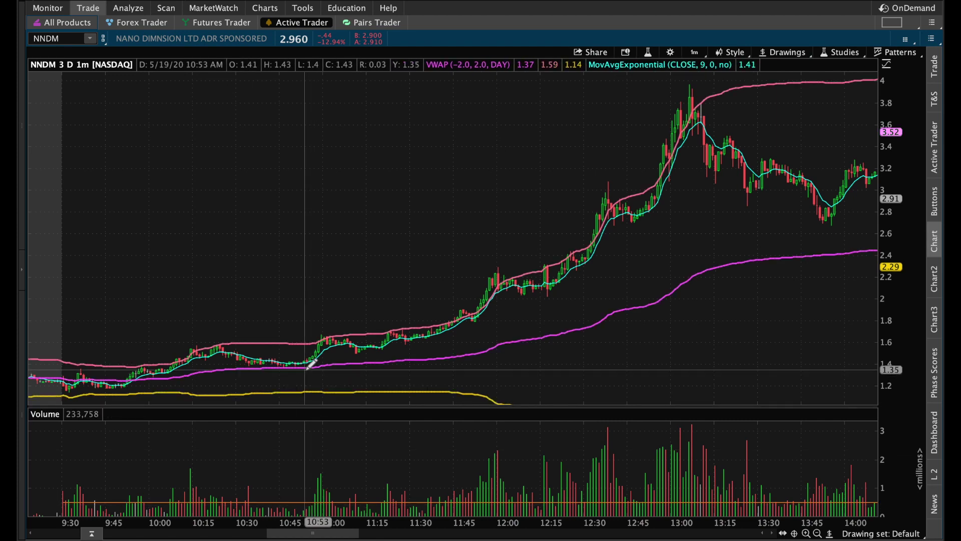